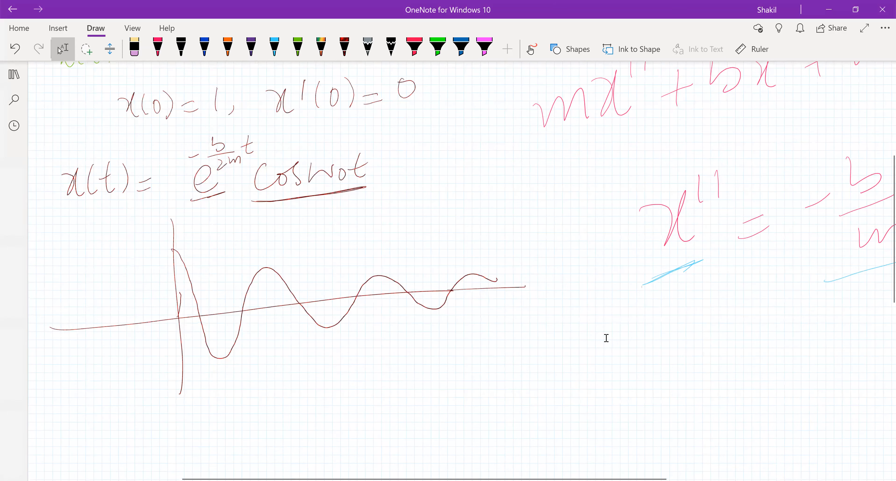
- Handwrite the equation mx'' + kx = F0 sin wt in orange ink below the damped oscillation graph and underline its forcing term
{"action": "scroll", "coordinate": [606, 338], "scroll_direction": "down", "scroll_amount": 5}
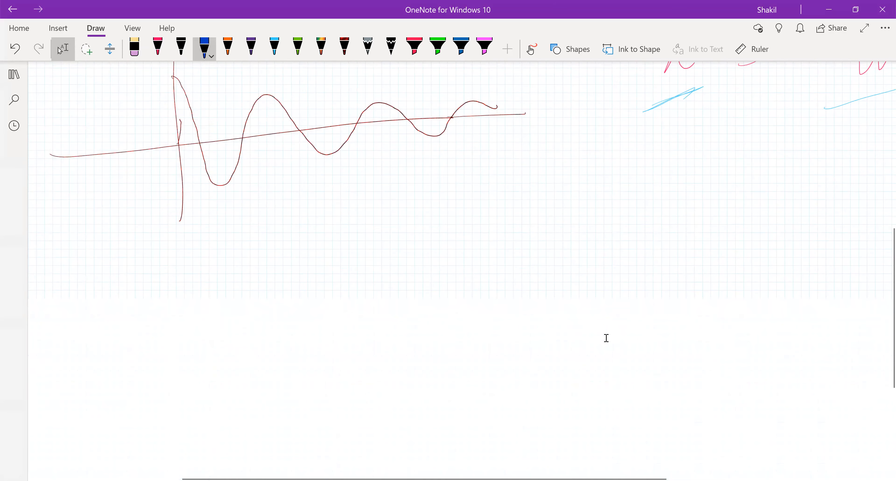
{"action": "left_click_drag", "start_coordinate": [169, 290], "coordinate": [188, 312]}
{"action": "left_click_drag", "start_coordinate": [193, 274], "coordinate": [199, 289]}
{"action": "mouse_move", "coordinate": [148, 295]}
{"action": "left_mouse_down"}
{"action": "mouse_move", "coordinate": [147, 317]}
{"action": "mouse_move", "coordinate": [166, 304]}
{"action": "left_mouse_up"}
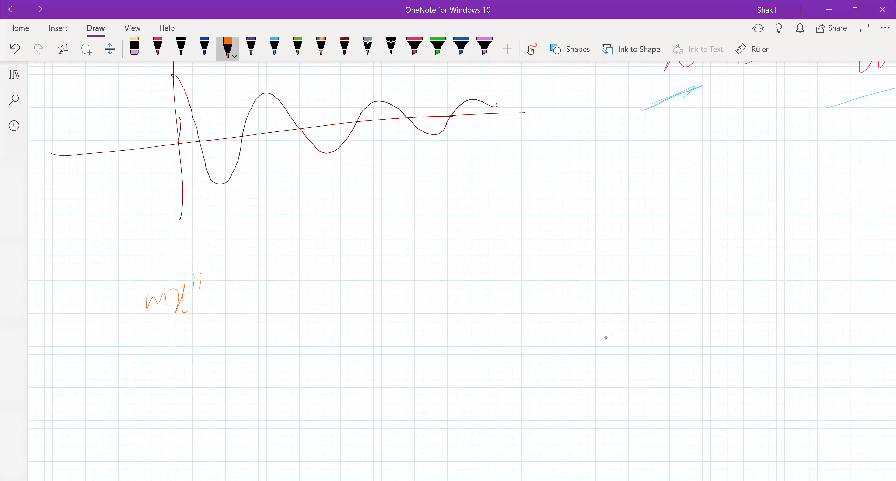
{"action": "left_click_drag", "start_coordinate": [217, 287], "coordinate": [215, 312]}
{"action": "mouse_move", "coordinate": [236, 280]}
{"action": "left_mouse_down"}
{"action": "mouse_move", "coordinate": [235, 305]}
{"action": "mouse_move", "coordinate": [250, 306]}
{"action": "left_mouse_up"}
{"action": "left_click_drag", "start_coordinate": [258, 289], "coordinate": [258, 309]}
{"action": "left_click_drag", "start_coordinate": [266, 282], "coordinate": [275, 307]}
{"action": "mouse_move", "coordinate": [292, 298]}
{"action": "left_mouse_down"}
{"action": "mouse_move", "coordinate": [326, 308]}
{"action": "mouse_move", "coordinate": [341, 295]}
{"action": "left_mouse_up"}
{"action": "mouse_move", "coordinate": [365, 265]}
{"action": "left_mouse_down"}
{"action": "mouse_move", "coordinate": [358, 296]}
{"action": "mouse_move", "coordinate": [387, 299]}
{"action": "mouse_move", "coordinate": [407, 280]}
{"action": "left_mouse_up"}
{"action": "left_click_drag", "start_coordinate": [422, 267], "coordinate": [426, 291]}
{"action": "left_click_drag", "start_coordinate": [411, 285], "coordinate": [425, 280]}
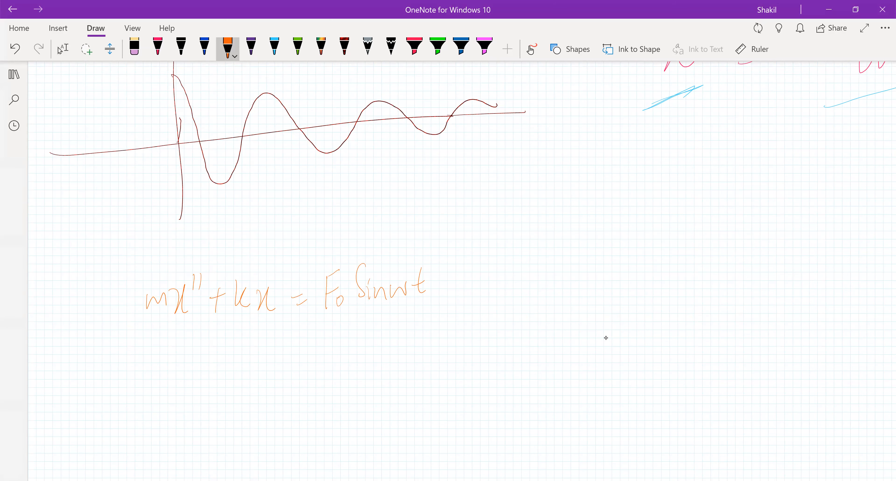
{"action": "left_click_drag", "start_coordinate": [327, 317], "coordinate": [405, 307]}
- Write the forcing parameters F0 = 1, w = 2 in orange ink beneath the underlined term
{"action": "left_click_drag", "start_coordinate": [274, 347], "coordinate": [272, 376]}
{"action": "mouse_move", "coordinate": [274, 348]}
{"action": "left_mouse_down"}
{"action": "mouse_move", "coordinate": [282, 341]}
{"action": "mouse_move", "coordinate": [281, 360]}
{"action": "left_mouse_up"}
{"action": "left_click", "coordinate": [305, 355]}
{"action": "left_click_drag", "start_coordinate": [292, 357], "coordinate": [331, 359]}
{"action": "left_click_drag", "start_coordinate": [347, 354], "coordinate": [346, 367]}
{"action": "mouse_move", "coordinate": [379, 345]}
{"action": "left_mouse_down"}
{"action": "mouse_move", "coordinate": [383, 352]}
{"action": "mouse_move", "coordinate": [400, 336]}
{"action": "left_mouse_up"}
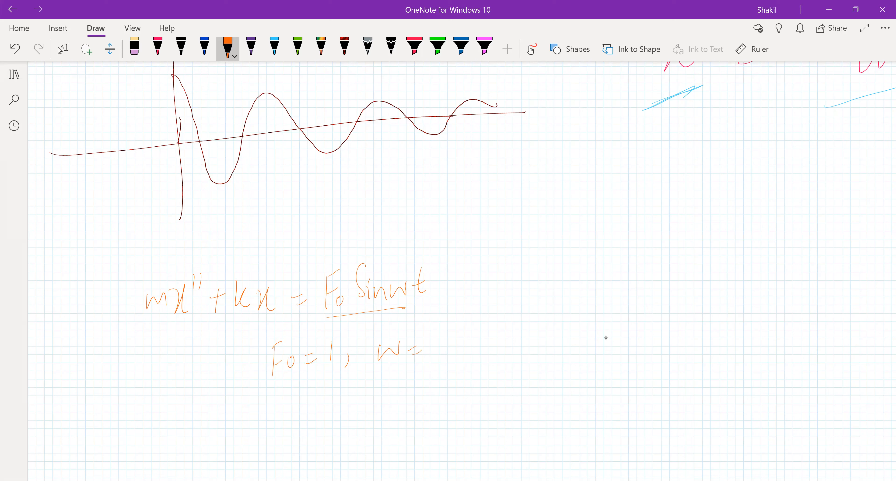
{"action": "mouse_move", "coordinate": [431, 337]}
{"action": "left_mouse_down"}
{"action": "mouse_move", "coordinate": [443, 334]}
{"action": "mouse_move", "coordinate": [446, 349]}
{"action": "left_mouse_up"}
- Write the system parameters m = 2, k = 10 on the line below the forcing parameters
{"action": "mouse_move", "coordinate": [179, 411]}
{"action": "left_mouse_down"}
{"action": "mouse_move", "coordinate": [180, 428]}
{"action": "mouse_move", "coordinate": [246, 421]}
{"action": "left_mouse_up"}
{"action": "left_click_drag", "start_coordinate": [257, 419], "coordinate": [256, 431]}
{"action": "left_click_drag", "start_coordinate": [294, 403], "coordinate": [294, 420]}
{"action": "mouse_move", "coordinate": [308, 404]}
{"action": "left_mouse_down"}
{"action": "mouse_move", "coordinate": [305, 424]}
{"action": "mouse_move", "coordinate": [341, 417]}
{"action": "left_mouse_up"}
{"action": "left_click_drag", "start_coordinate": [363, 394], "coordinate": [362, 423]}
{"action": "mouse_move", "coordinate": [379, 399]}
{"action": "left_mouse_down"}
{"action": "mouse_move", "coordinate": [381, 416]}
{"action": "mouse_move", "coordinate": [374, 398]}
{"action": "left_mouse_up"}
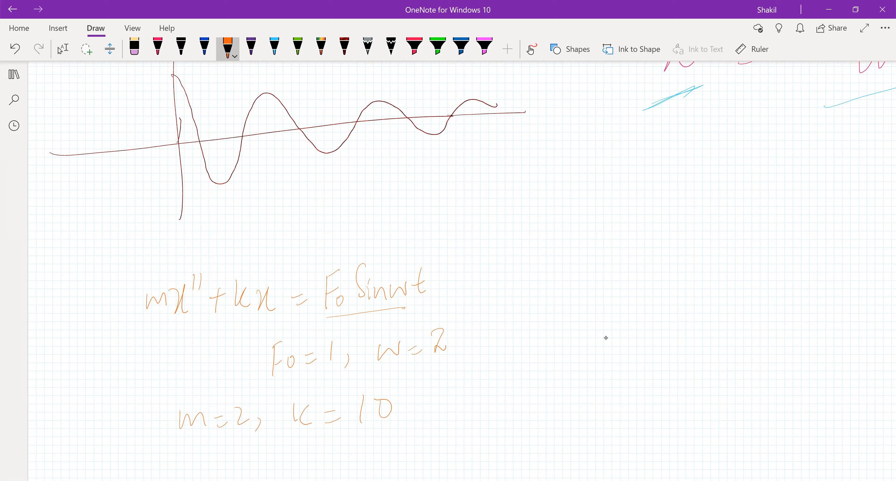
- Write the rearranged equation mx'' = sin w0t - kx in orange ink below the parameter values
{"action": "left_click", "coordinate": [61, 50]}
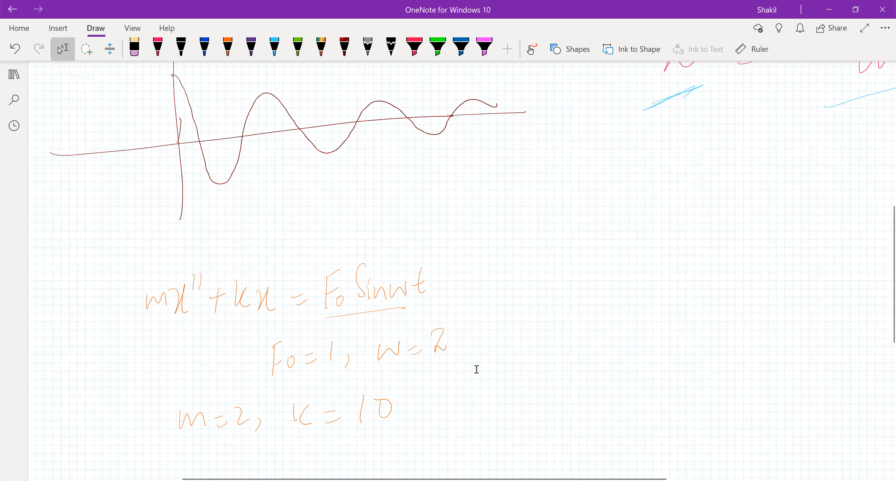
{"action": "scroll", "coordinate": [476, 369], "scroll_direction": "down", "scroll_amount": 2}
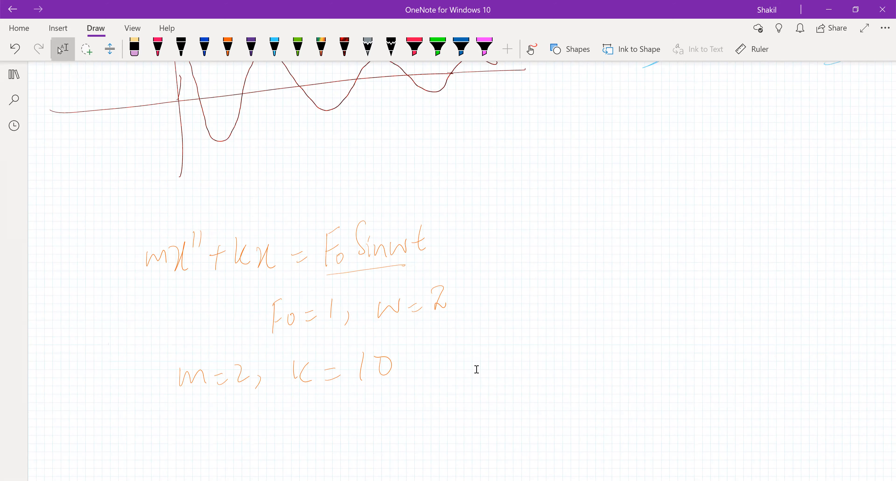
{"action": "scroll", "coordinate": [477, 369], "scroll_direction": "down", "scroll_amount": 4}
{"action": "mouse_move", "coordinate": [245, 374]}
{"action": "left_mouse_down"}
{"action": "mouse_move", "coordinate": [262, 366]}
{"action": "mouse_move", "coordinate": [270, 391]}
{"action": "left_mouse_up"}
{"action": "left_click_drag", "start_coordinate": [271, 358], "coordinate": [282, 367]}
{"action": "left_click_drag", "start_coordinate": [212, 384], "coordinate": [238, 389]}
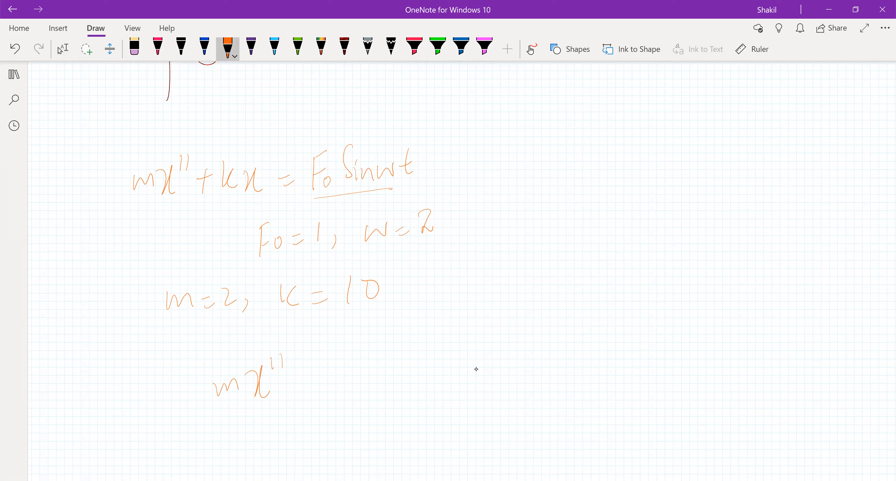
{"action": "mouse_move", "coordinate": [385, 333]}
{"action": "left_mouse_down"}
{"action": "mouse_move", "coordinate": [375, 375]}
{"action": "mouse_move", "coordinate": [413, 369]}
{"action": "mouse_move", "coordinate": [440, 351]}
{"action": "mouse_move", "coordinate": [468, 356]}
{"action": "left_mouse_up"}
{"action": "left_click_drag", "start_coordinate": [455, 350], "coordinate": [466, 346]}
{"action": "left_click_drag", "start_coordinate": [516, 322], "coordinate": [518, 346]}
{"action": "mouse_move", "coordinate": [531, 322]}
{"action": "left_mouse_down"}
{"action": "mouse_move", "coordinate": [536, 343]}
{"action": "mouse_move", "coordinate": [547, 343]}
{"action": "left_mouse_up"}
{"action": "left_click_drag", "start_coordinate": [560, 320], "coordinate": [567, 345]}
- Start the next line of the derivation with x'' = 1/m sin w in orange ink
{"action": "left_click_drag", "start_coordinate": [266, 442], "coordinate": [281, 467]}
{"action": "mouse_move", "coordinate": [288, 433]}
{"action": "left_mouse_down"}
{"action": "mouse_move", "coordinate": [296, 458]}
{"action": "mouse_move", "coordinate": [300, 443]}
{"action": "left_mouse_up"}
{"action": "left_click_drag", "start_coordinate": [305, 427], "coordinate": [309, 443]}
{"action": "scroll", "coordinate": [476, 369], "scroll_direction": "down", "scroll_amount": 2}
{"action": "mouse_move", "coordinate": [342, 377]}
{"action": "left_mouse_down"}
{"action": "mouse_move", "coordinate": [356, 371]}
{"action": "mouse_move", "coordinate": [356, 381]}
{"action": "left_mouse_up"}
{"action": "left_click_drag", "start_coordinate": [392, 345], "coordinate": [391, 367]}
{"action": "mouse_move", "coordinate": [381, 381]}
{"action": "left_mouse_down"}
{"action": "mouse_move", "coordinate": [404, 371]}
{"action": "mouse_move", "coordinate": [412, 396]}
{"action": "left_mouse_up"}
{"action": "mouse_move", "coordinate": [426, 334]}
{"action": "left_mouse_down"}
{"action": "mouse_move", "coordinate": [420, 373]}
{"action": "mouse_move", "coordinate": [451, 368]}
{"action": "mouse_move", "coordinate": [471, 350]}
{"action": "left_mouse_up"}
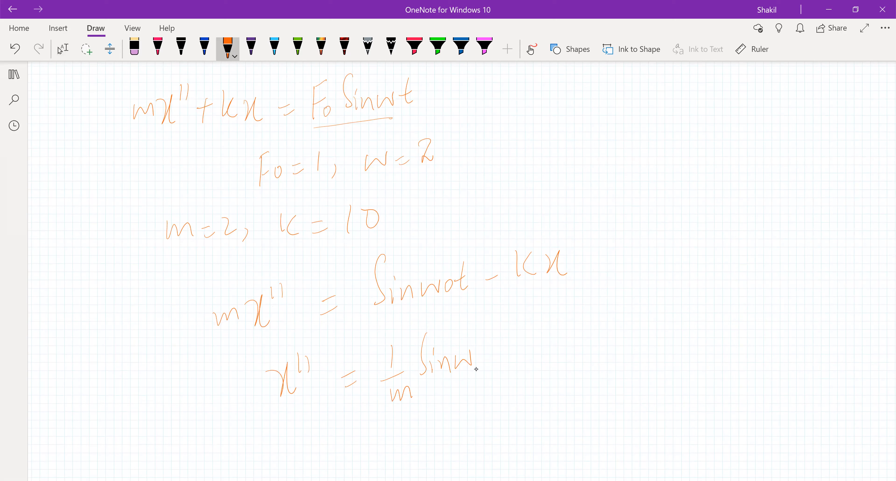
- Erase the stray 0 after w in the mx'' line, and complete the x'' line with t - k/m x
{"action": "left_click", "coordinate": [135, 49]}
{"action": "left_click", "coordinate": [449, 286]}
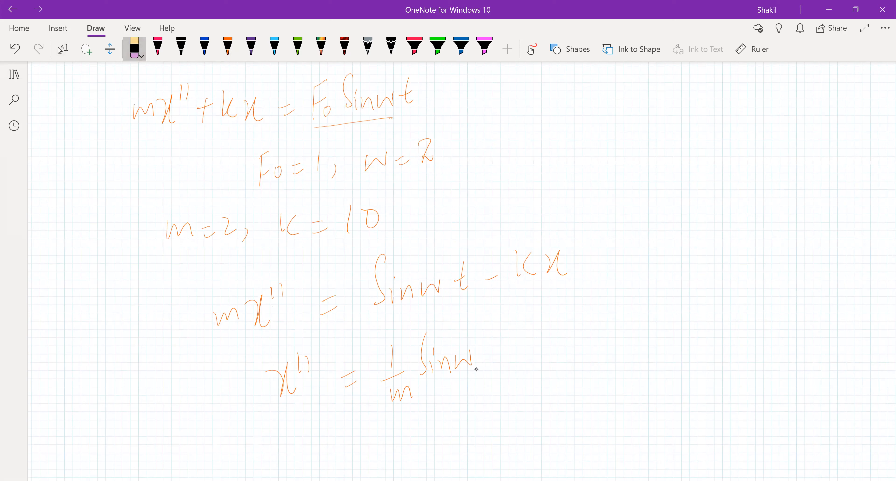
{"action": "left_click", "coordinate": [228, 47]}
{"action": "mouse_move", "coordinate": [481, 336]}
{"action": "left_mouse_down"}
{"action": "mouse_move", "coordinate": [481, 358]}
{"action": "mouse_move", "coordinate": [490, 361]}
{"action": "left_mouse_up"}
{"action": "left_click_drag", "start_coordinate": [474, 355], "coordinate": [487, 351]}
{"action": "mouse_move", "coordinate": [535, 324]}
{"action": "left_mouse_down"}
{"action": "mouse_move", "coordinate": [538, 348]}
{"action": "mouse_move", "coordinate": [552, 343]}
{"action": "left_mouse_up"}
{"action": "mouse_move", "coordinate": [531, 359]}
{"action": "left_mouse_down"}
{"action": "mouse_move", "coordinate": [555, 349]}
{"action": "mouse_move", "coordinate": [569, 368]}
{"action": "left_mouse_up"}
{"action": "left_click_drag", "start_coordinate": [572, 329], "coordinate": [578, 352]}
{"action": "mouse_move", "coordinate": [585, 324]}
{"action": "left_mouse_down"}
{"action": "mouse_move", "coordinate": [583, 366]}
{"action": "mouse_move", "coordinate": [595, 345]}
{"action": "left_mouse_up"}
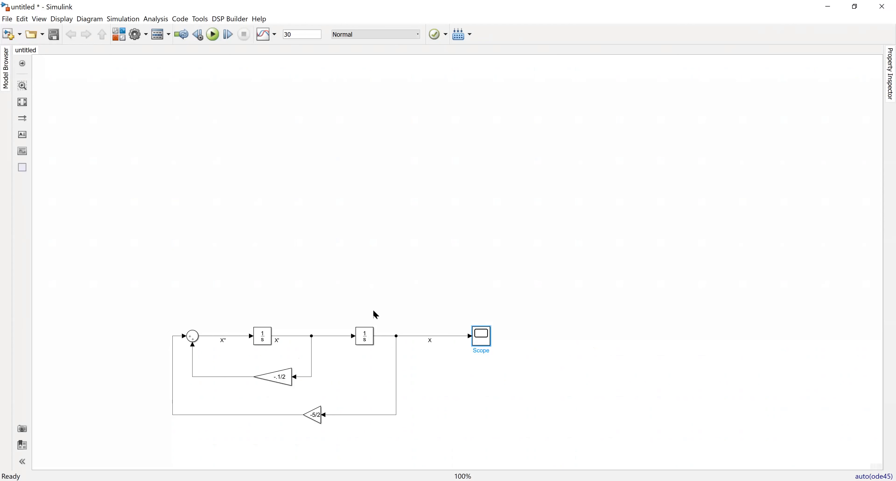
- Switch to Simulink and move the entire block diagram higher and slightly left on the canvas
{"action": "left_click_drag", "start_coordinate": [145, 314], "coordinate": [508, 434]}
{"action": "left_click_drag", "start_coordinate": [360, 340], "coordinate": [322, 199]}
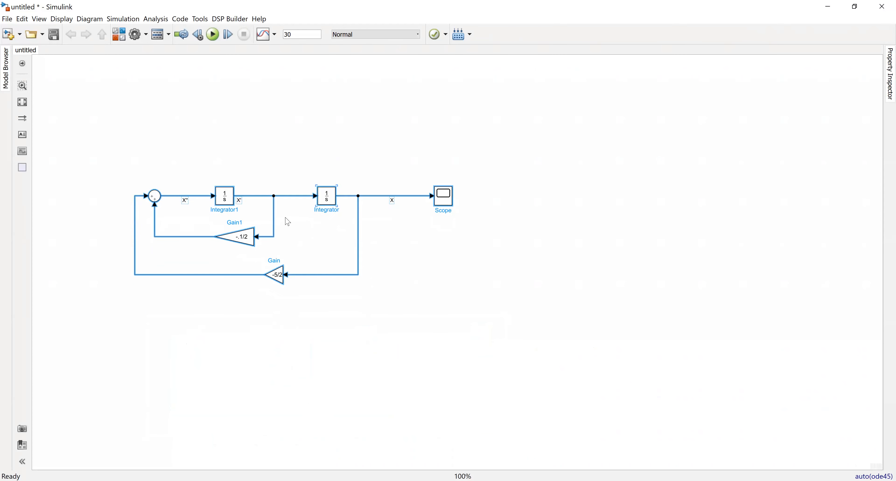
{"action": "left_click", "coordinate": [274, 295]}
- Delete the -.1/2 gain block with its connecting lines, and the line from the -5/2 gain to the Sum block
{"action": "left_click", "coordinate": [273, 235]}
{"action": "key", "text": "Delete"}
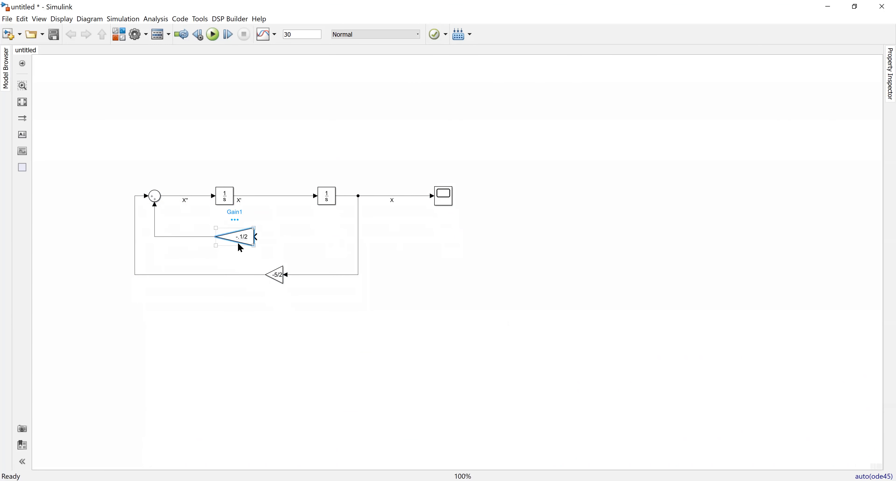
{"action": "key", "text": "Delete"}
{"action": "left_click", "coordinate": [194, 236]}
{"action": "key", "text": "Delete"}
{"action": "left_click", "coordinate": [136, 231]}
{"action": "key", "text": "Delete"}
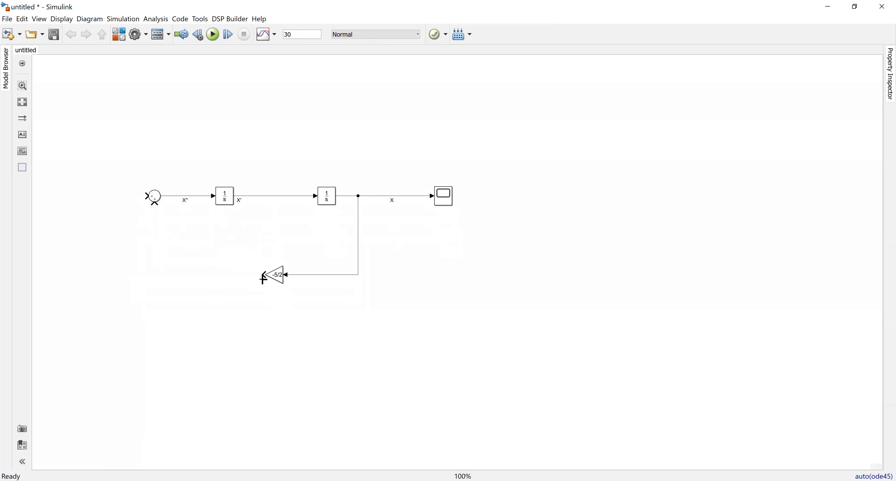
- Connect the remaining gain's output to the Sum block's lower input and set the gain to -10/2, widening the block to fit
{"action": "mouse_move", "coordinate": [263, 275]}
{"action": "left_mouse_down"}
{"action": "mouse_move", "coordinate": [168, 222]}
{"action": "mouse_move", "coordinate": [158, 205]}
{"action": "left_mouse_up"}
{"action": "left_click", "coordinate": [280, 276]}
{"action": "double_click", "coordinate": [288, 275]}
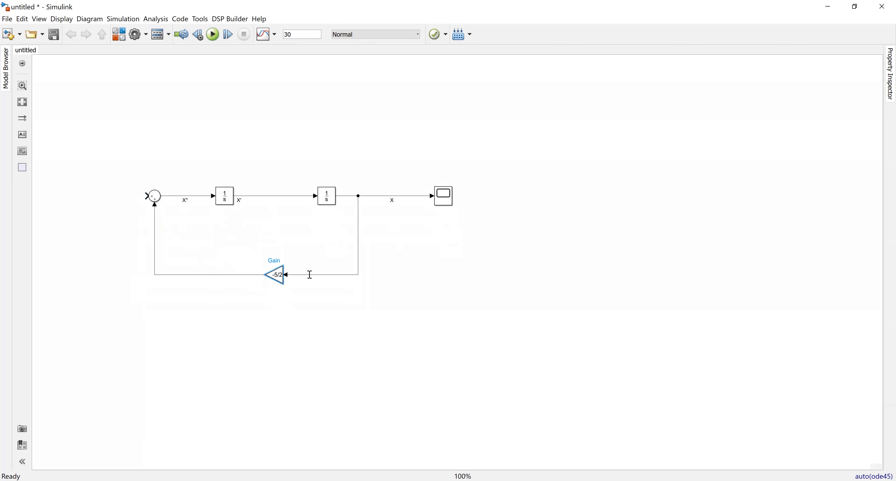
{"action": "left_click", "coordinate": [301, 260]}
{"action": "key", "text": "BackSpace"}
{"action": "type", "text": "10/2"}
{"action": "key", "text": "Return"}
{"action": "left_click_drag", "start_coordinate": [284, 285], "coordinate": [294, 285]}
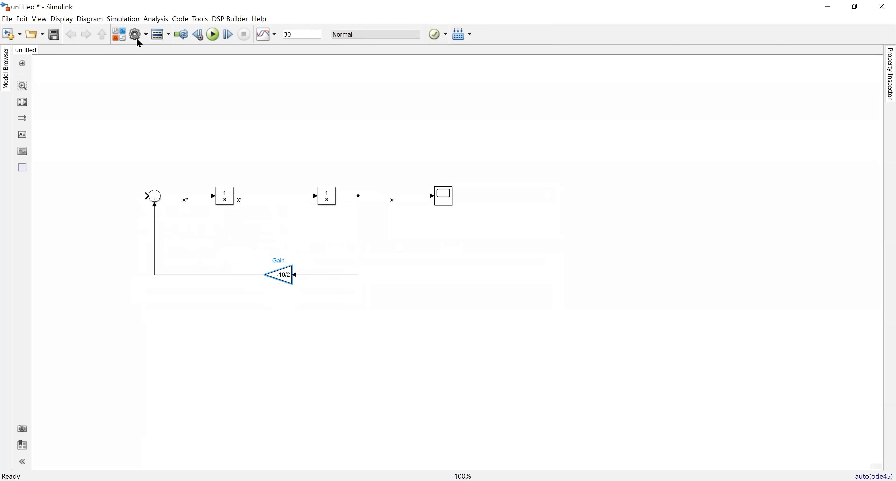
- Add a Sine Wave block from the Simulink Sources library and connect it to the Sum block's free left input
{"action": "left_click", "coordinate": [121, 33]}
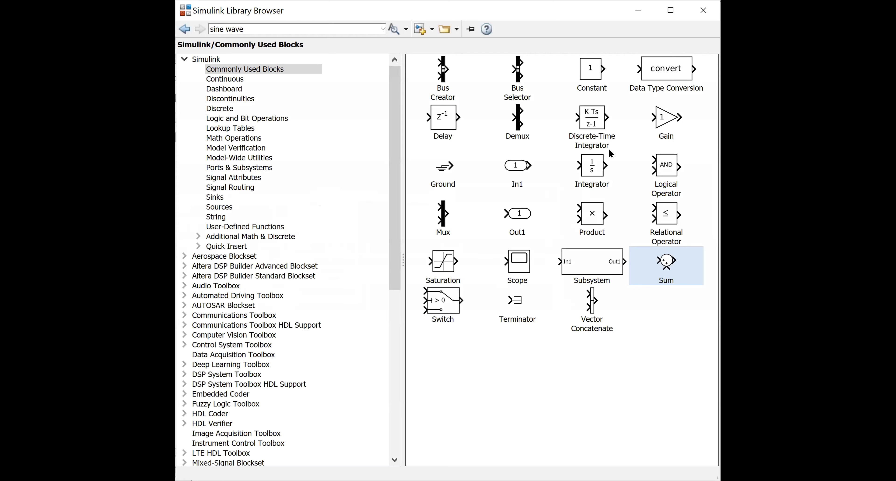
{"action": "left_click", "coordinate": [231, 208]}
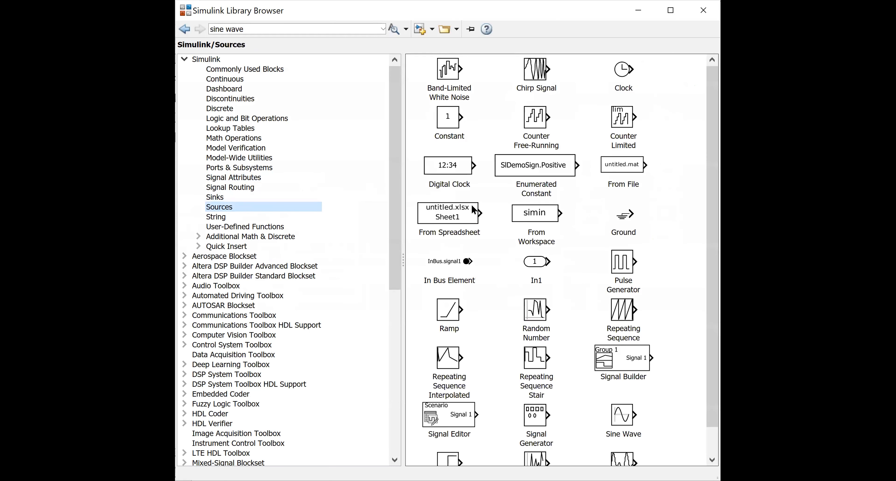
{"action": "left_click", "coordinate": [616, 403]}
{"action": "right_click", "coordinate": [616, 404]}
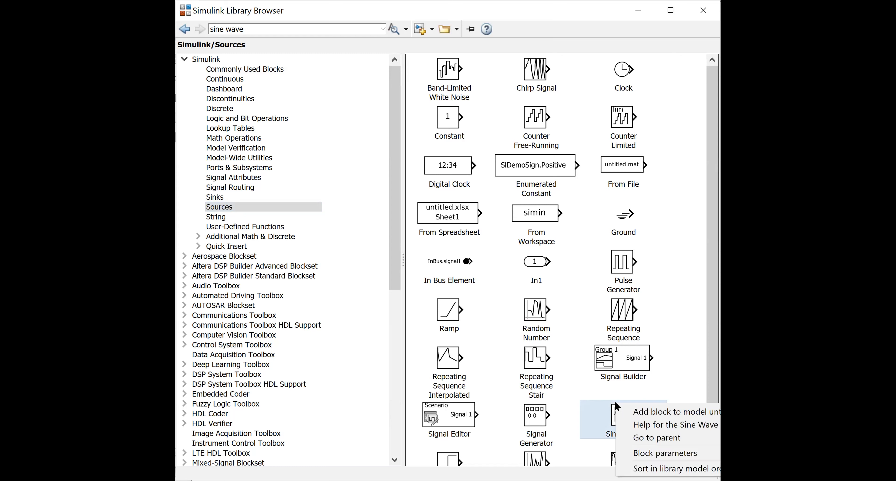
{"action": "left_click", "coordinate": [632, 407]}
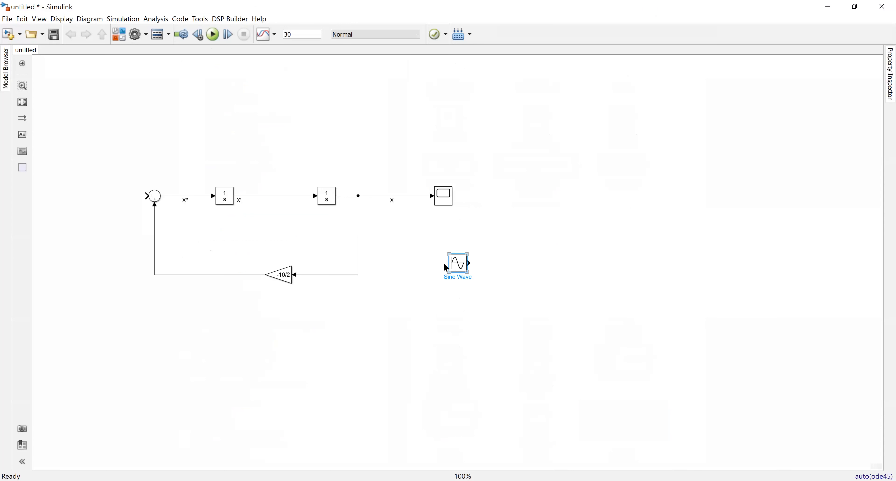
{"action": "left_click_drag", "start_coordinate": [446, 266], "coordinate": [69, 195]}
{"action": "left_click", "coordinate": [96, 197]}
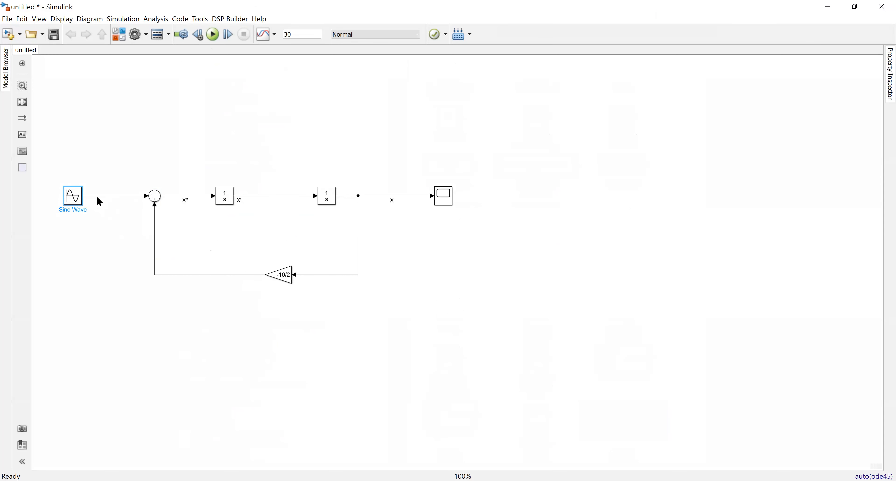
{"action": "left_click", "coordinate": [76, 197]}
{"action": "left_click", "coordinate": [109, 197]}
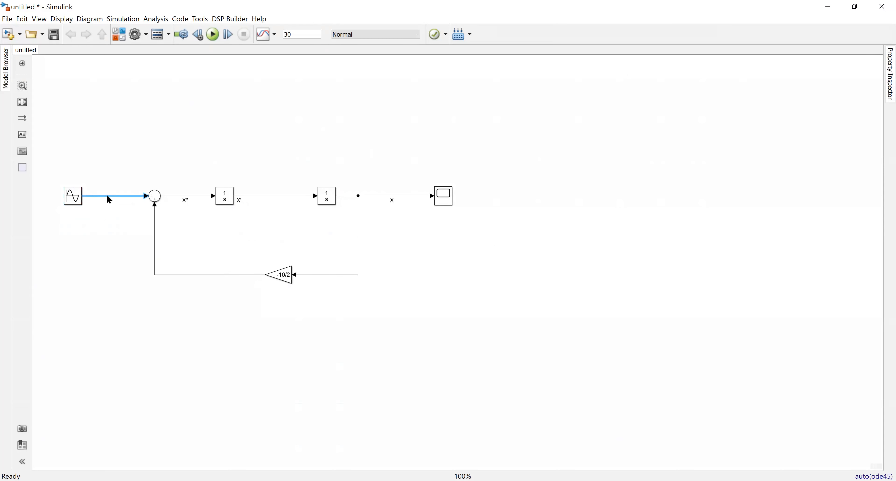
- Set the Sine Wave block's amplitude to 1/2 and its frequency to 2 rad/sec
{"action": "left_click", "coordinate": [75, 198]}
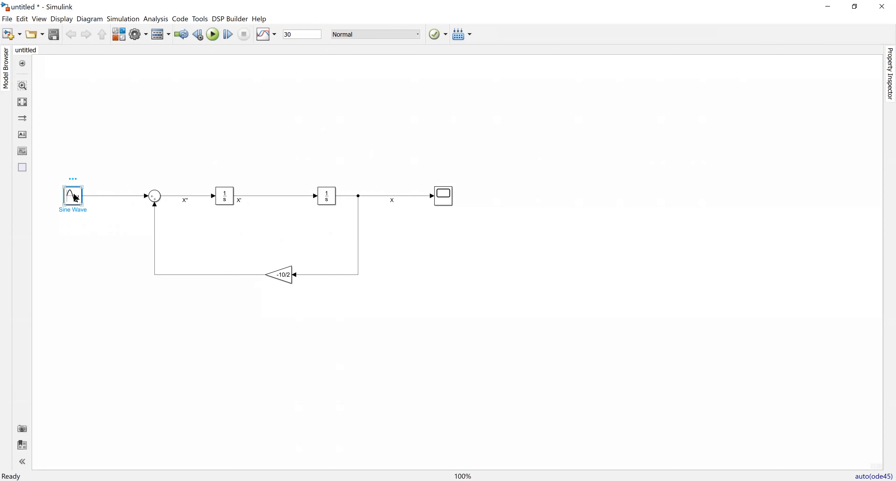
{"action": "double_click", "coordinate": [76, 198]}
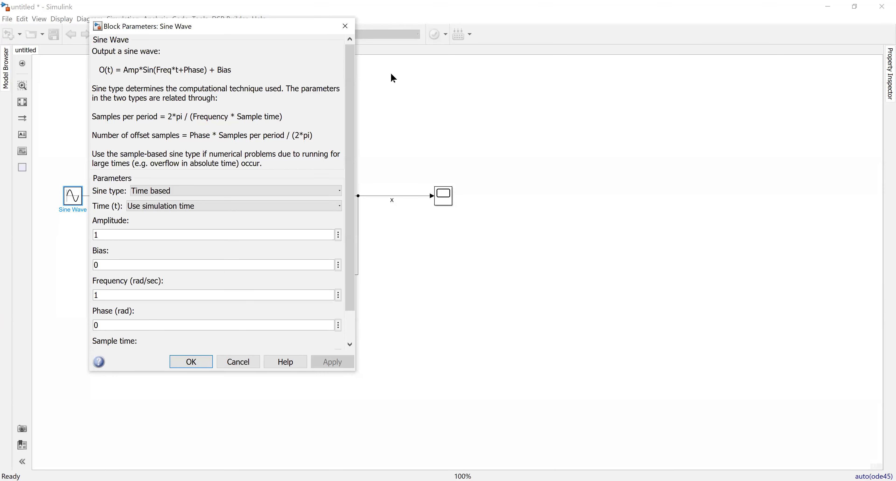
{"action": "left_click", "coordinate": [392, 73]}
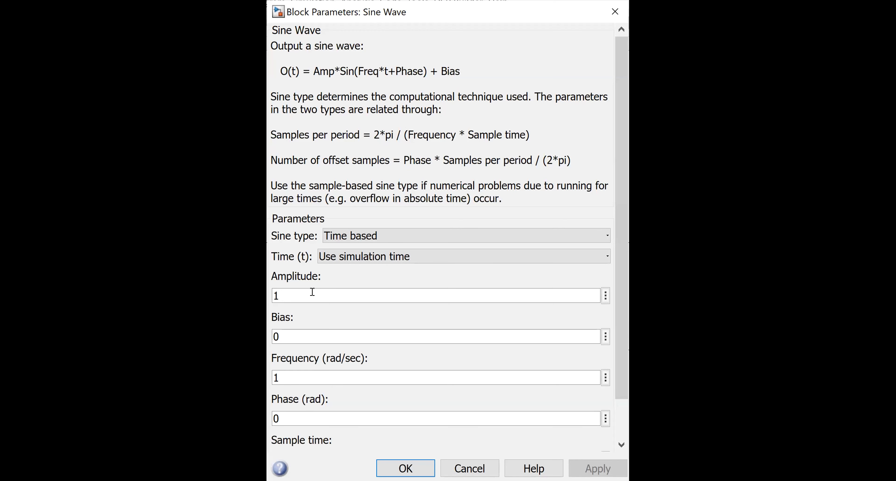
{"action": "double_click", "coordinate": [312, 291]}
{"action": "left_click", "coordinate": [327, 293]}
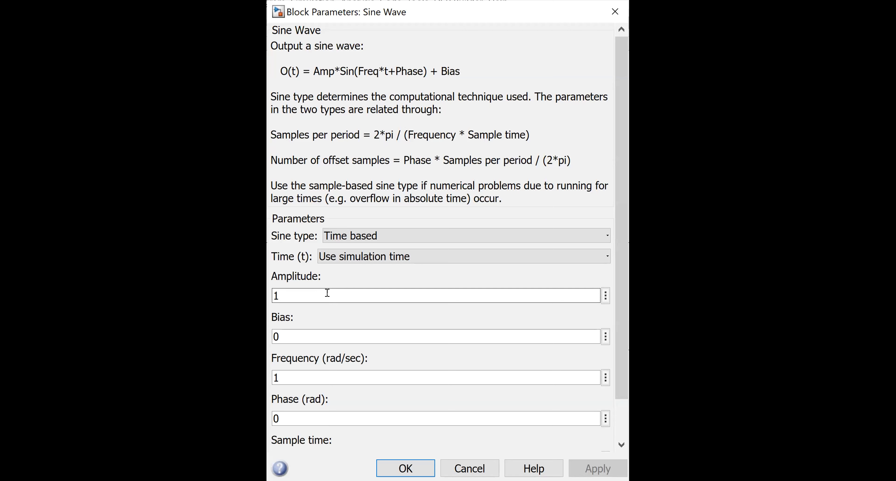
{"action": "type", "text": "/2"}
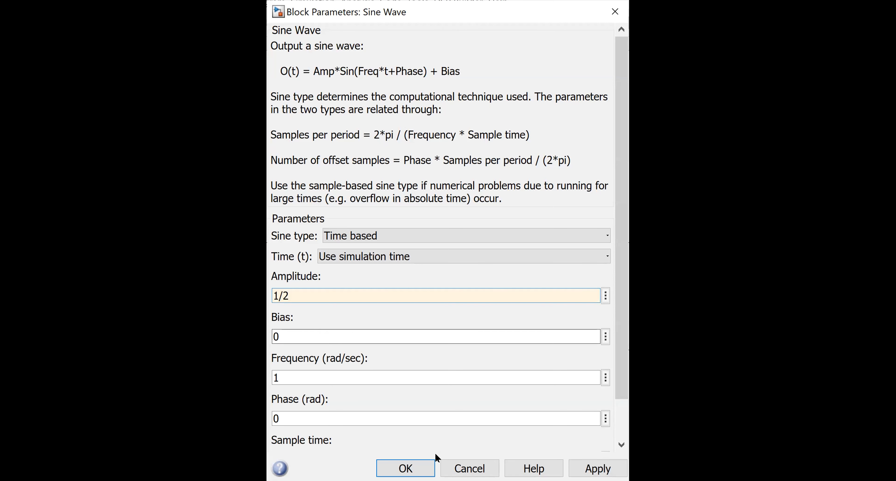
{"action": "left_click", "coordinate": [410, 467]}
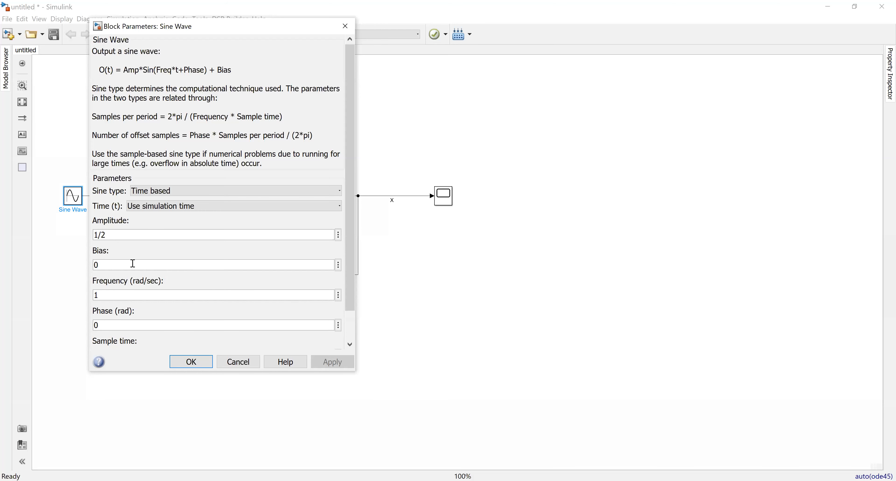
{"action": "double_click", "coordinate": [127, 298]}
{"action": "type", "text": "2"}
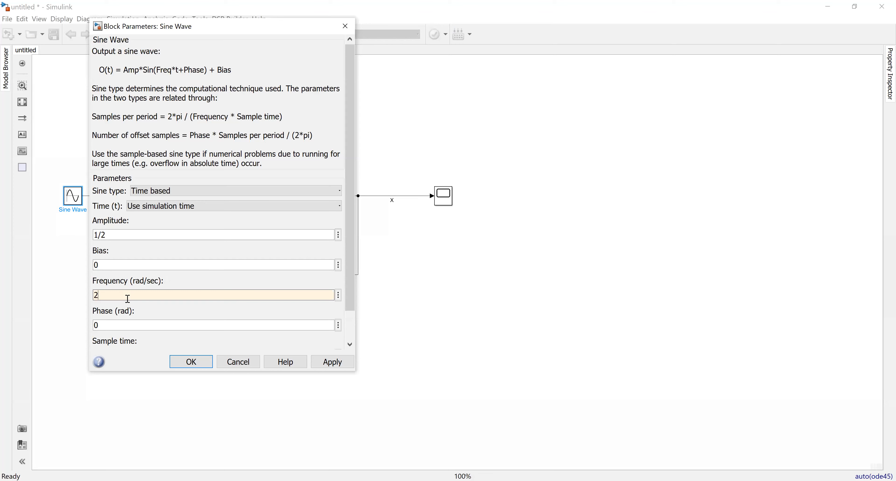
{"action": "left_click", "coordinate": [191, 362]}
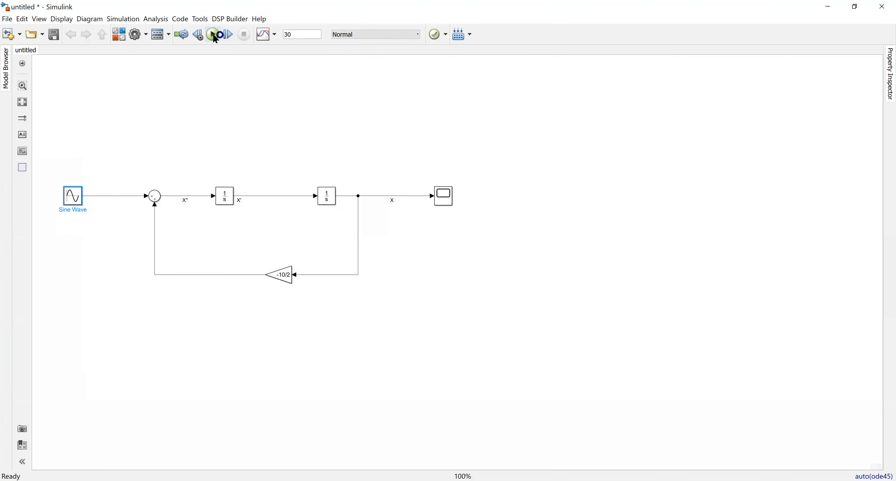
- Simulate the model and view the Scope output, and rerun it with the stop time set to 100
{"action": "left_click", "coordinate": [212, 34]}
{"action": "double_click", "coordinate": [446, 199]}
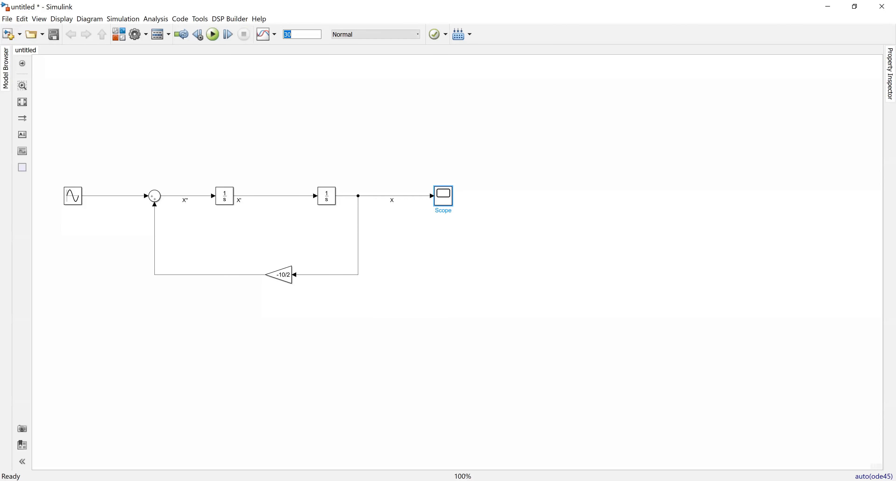
{"action": "type", "text": "00"}
{"action": "left_click", "coordinate": [213, 34]}
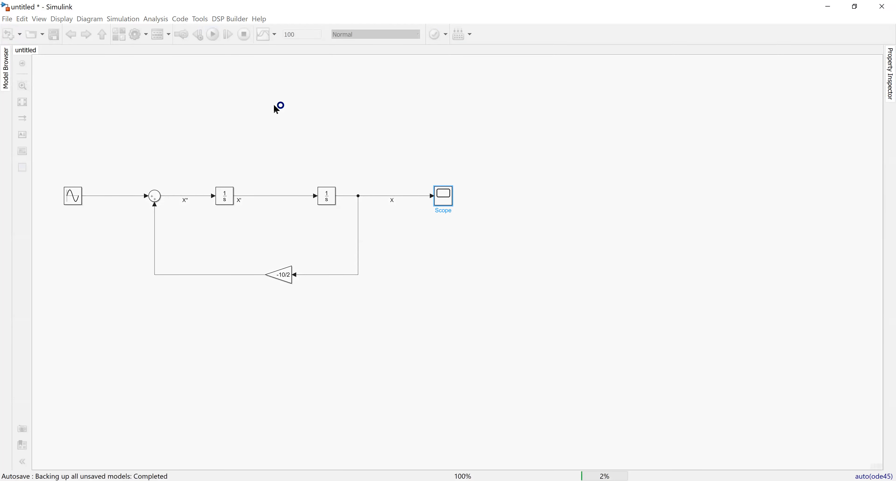